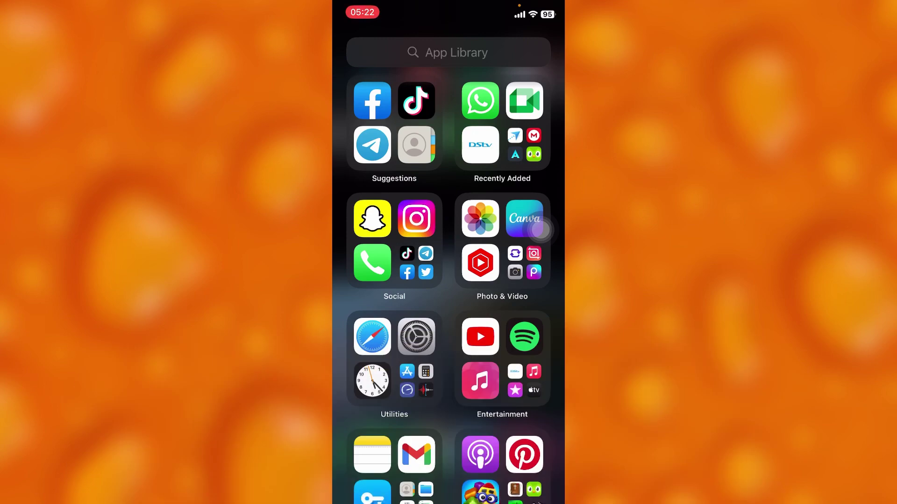
# Launch Instagram from the App Library.
pyautogui.click(416, 219)
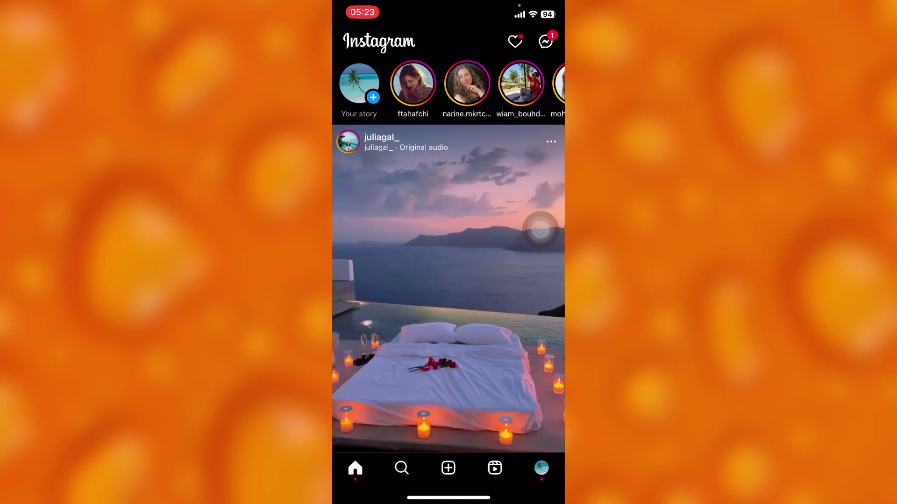
pyautogui.scroll(-6, 448, 295)
pyautogui.scroll(-3, 449, 280)
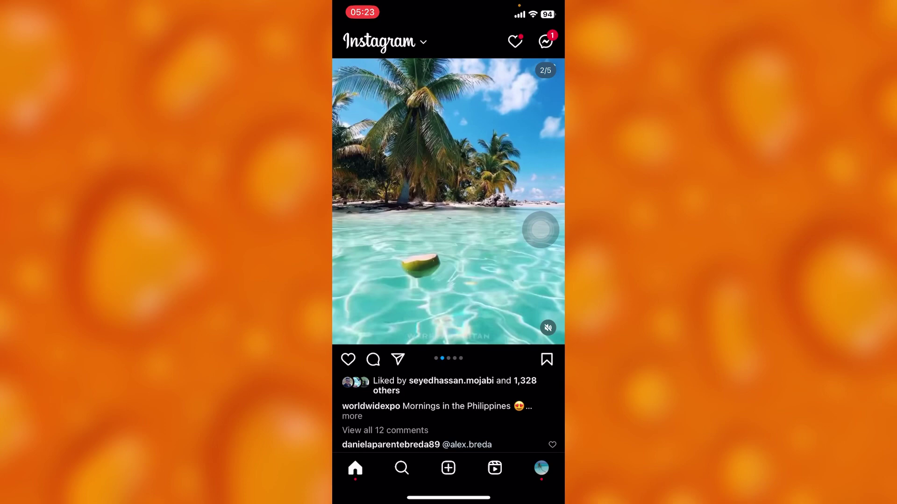
pyautogui.scroll(8, 449, 280)
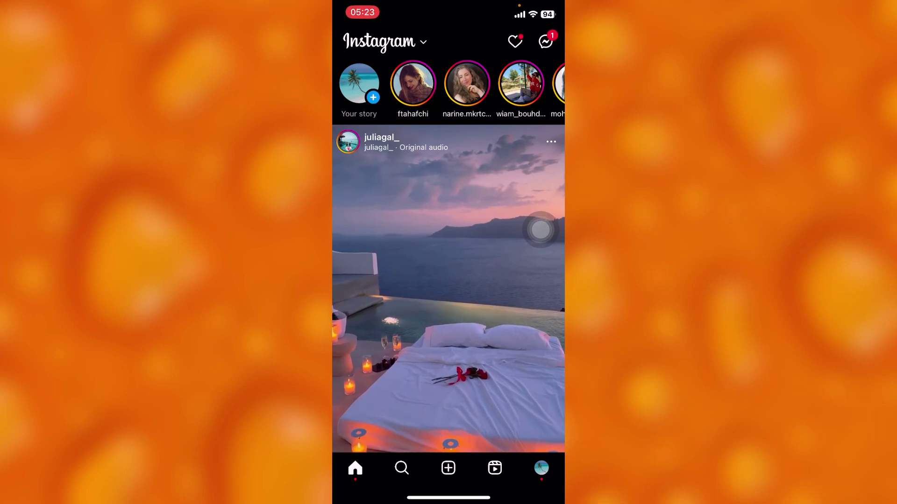
pyautogui.click(412, 83)
pyautogui.click(518, 280)
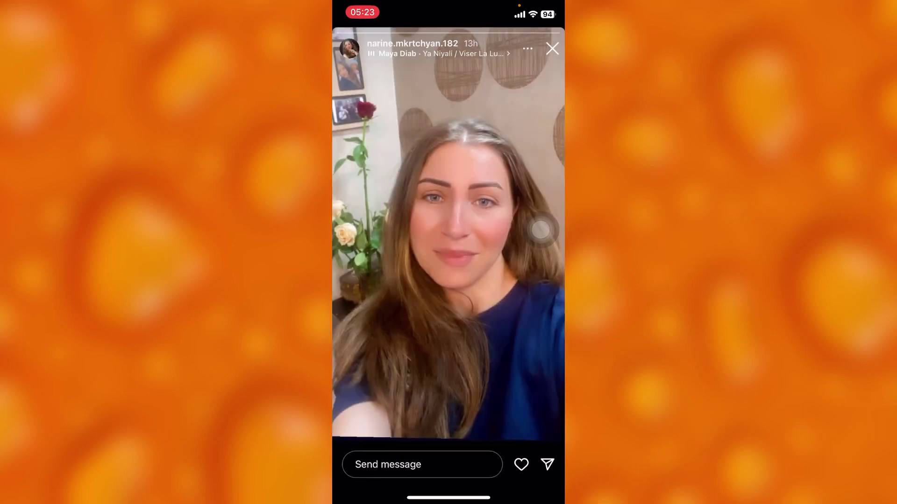
pyautogui.click(519, 281)
pyautogui.click(519, 280)
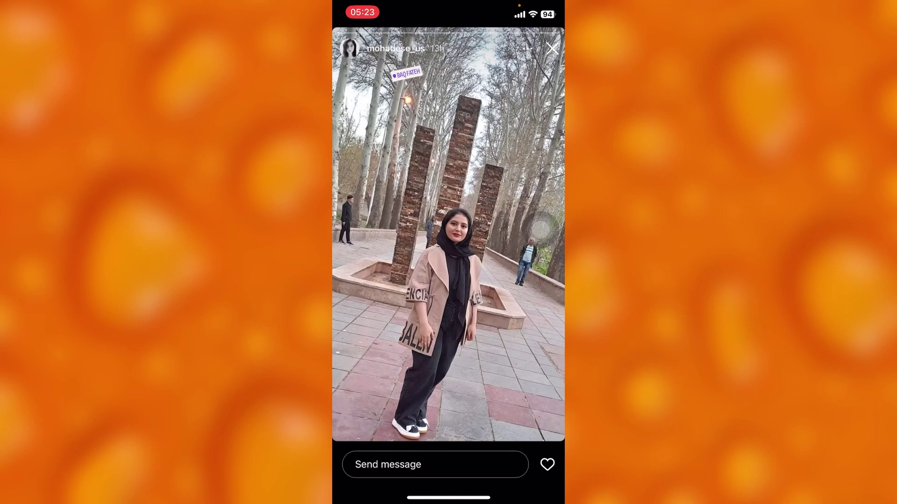
pyautogui.click(518, 280)
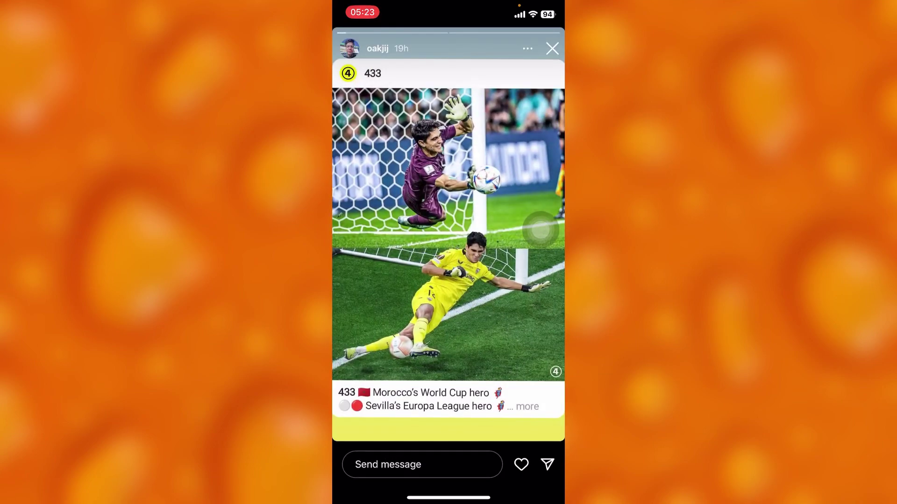
pyautogui.click(540, 229)
pyautogui.click(539, 229)
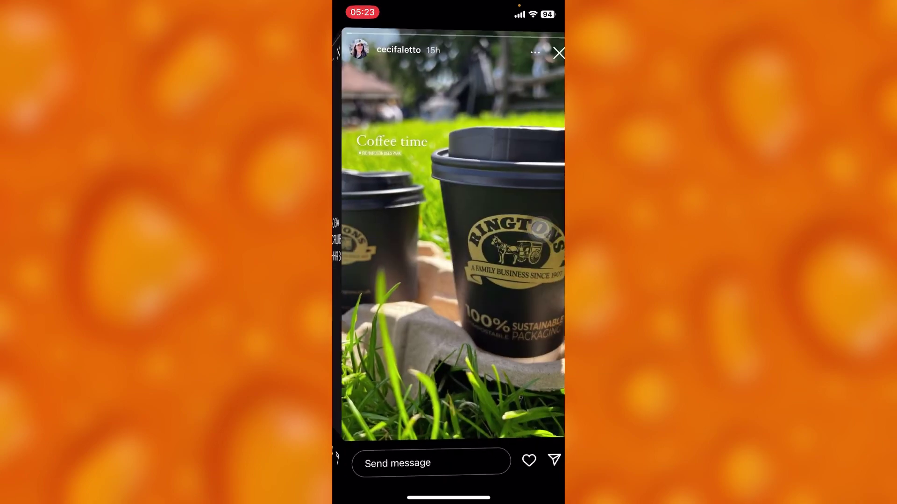
# Advance past the sponsored KFC story, then go back to the Ukrainian text story.
pyautogui.moveTo(393, 281); pyautogui.dragTo(539, 281)
pyautogui.click(539, 230)
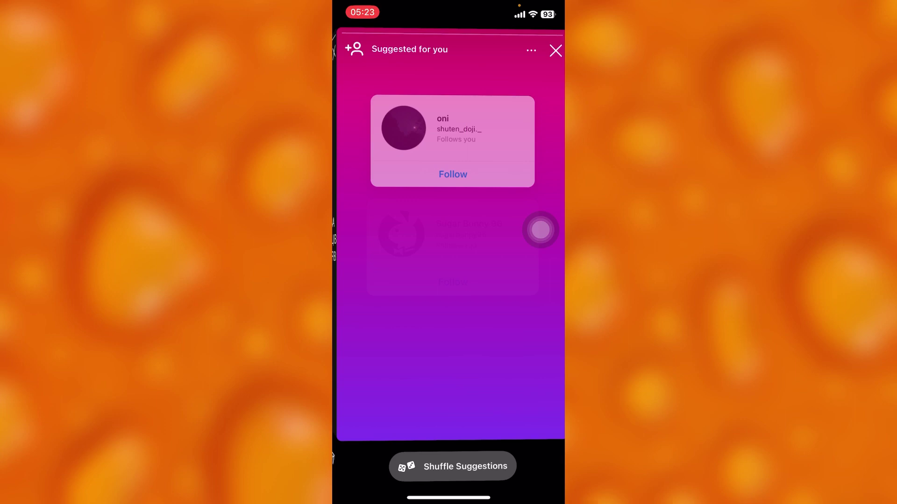
pyautogui.click(539, 230)
pyautogui.click(358, 230)
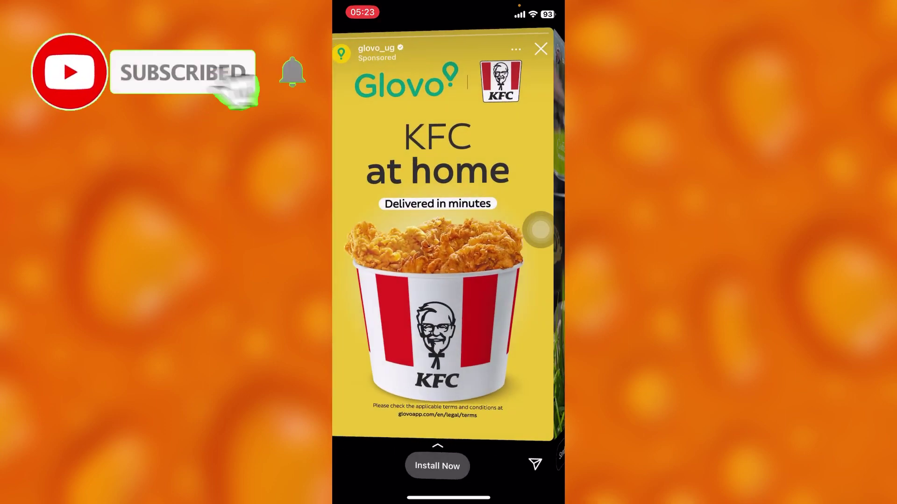
pyautogui.click(357, 231)
pyautogui.click(539, 230)
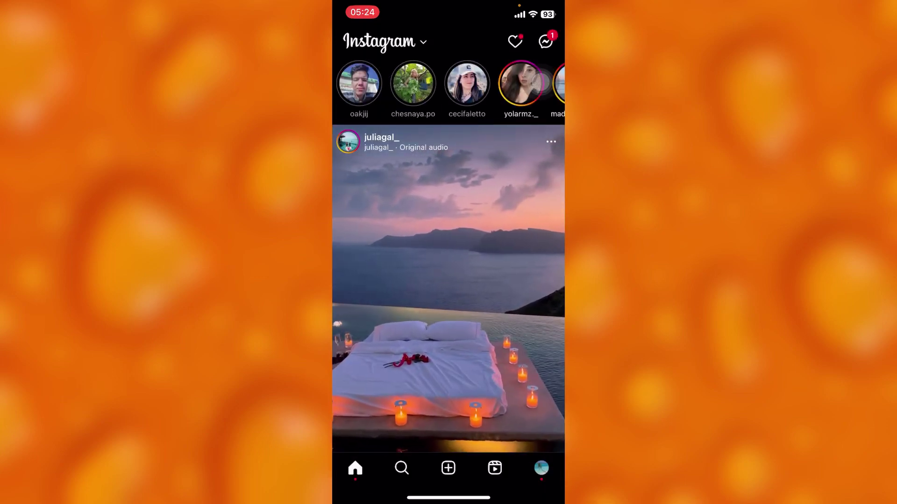
pyautogui.scroll(-5, 449, 316)
pyautogui.scroll(-2, 448, 281)
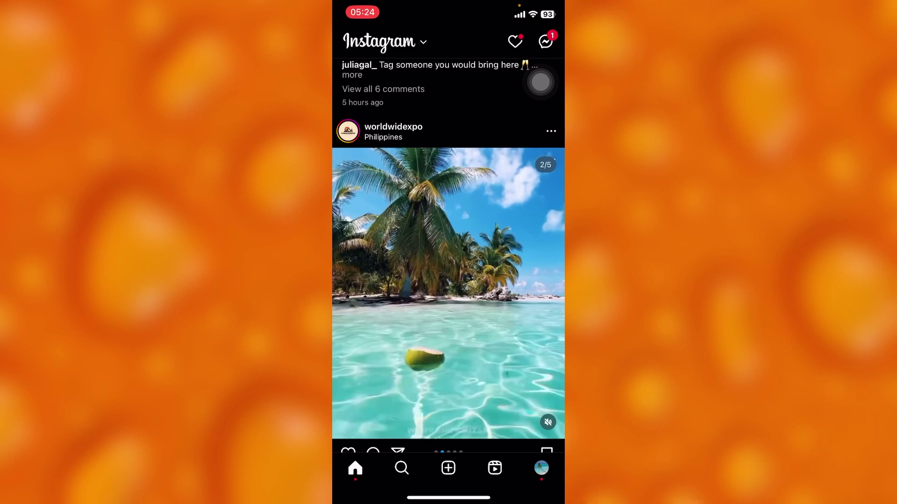
# Open the amazingplacesfyp profile page and its grid of travel posts.
pyautogui.click(541, 469)
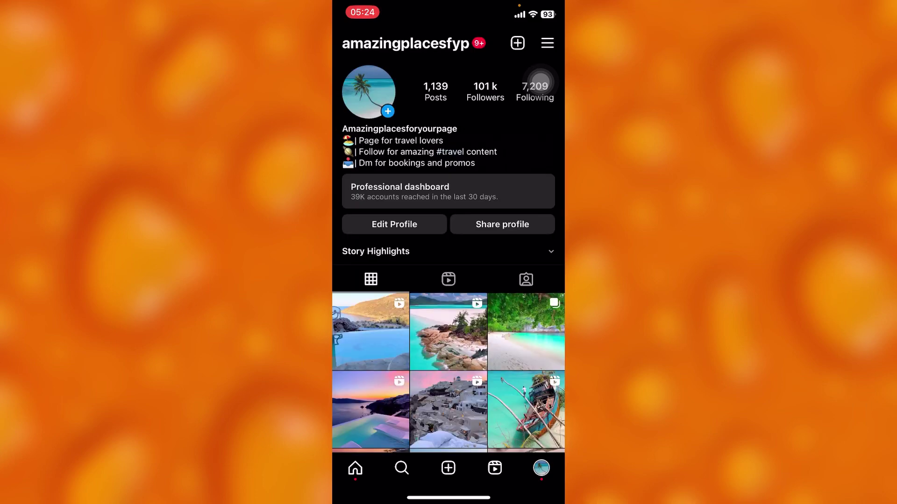
pyautogui.scroll(-5, 448, 316)
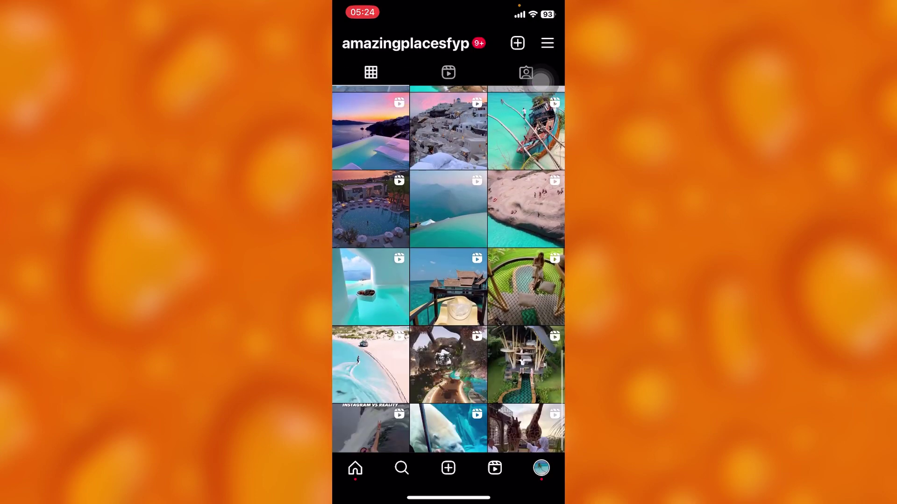
pyautogui.scroll(5, 448, 281)
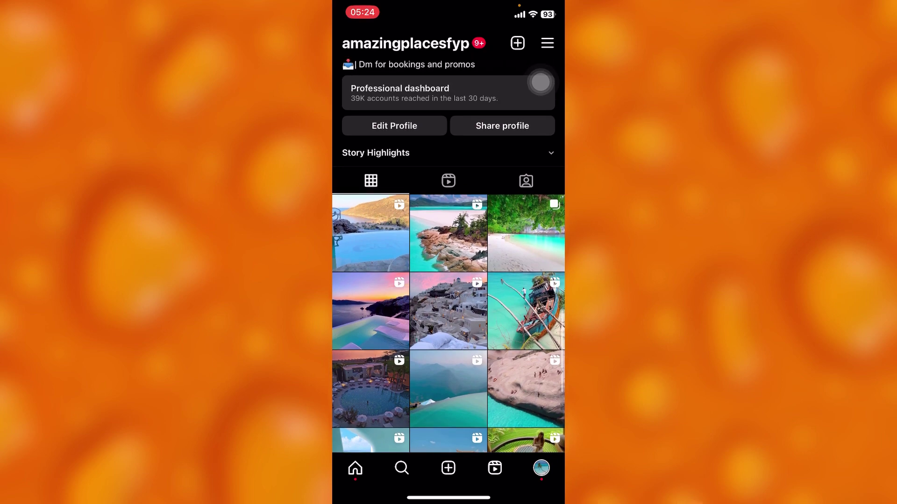